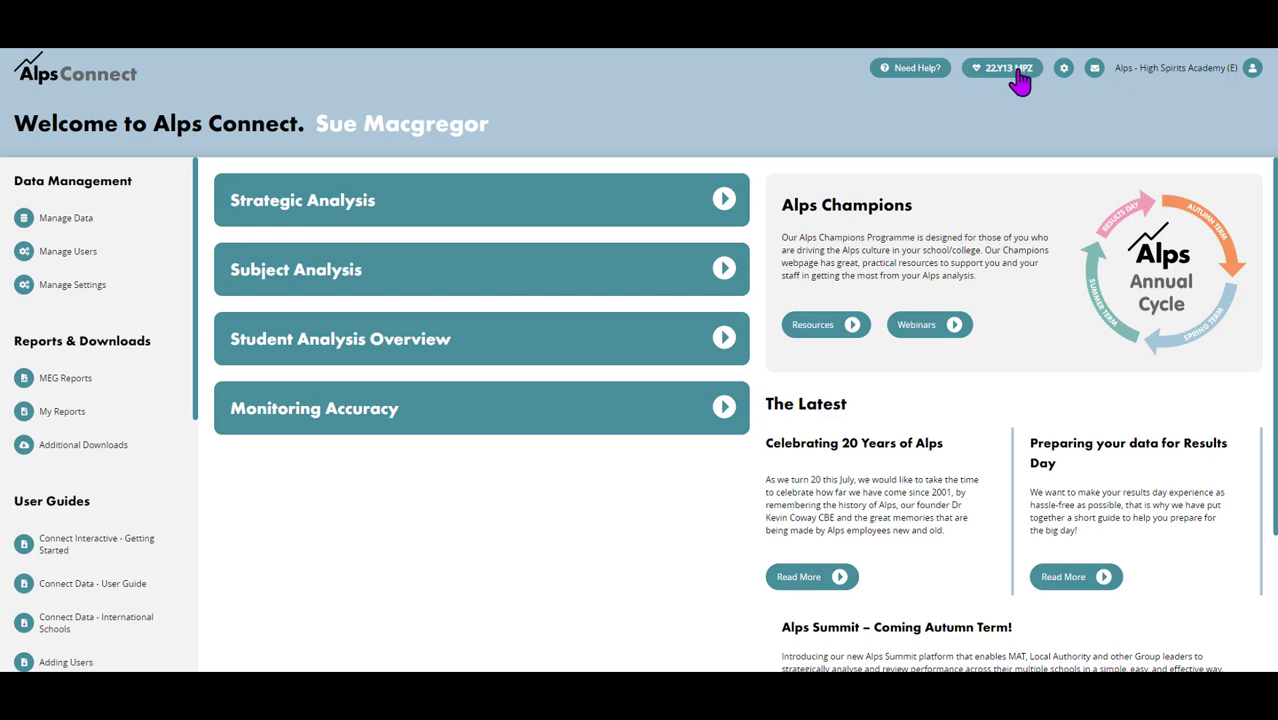
Drop down the gradepoint selector from the 22.Y13 MPZ button to see main and comparison gradepoints
click(1010, 70)
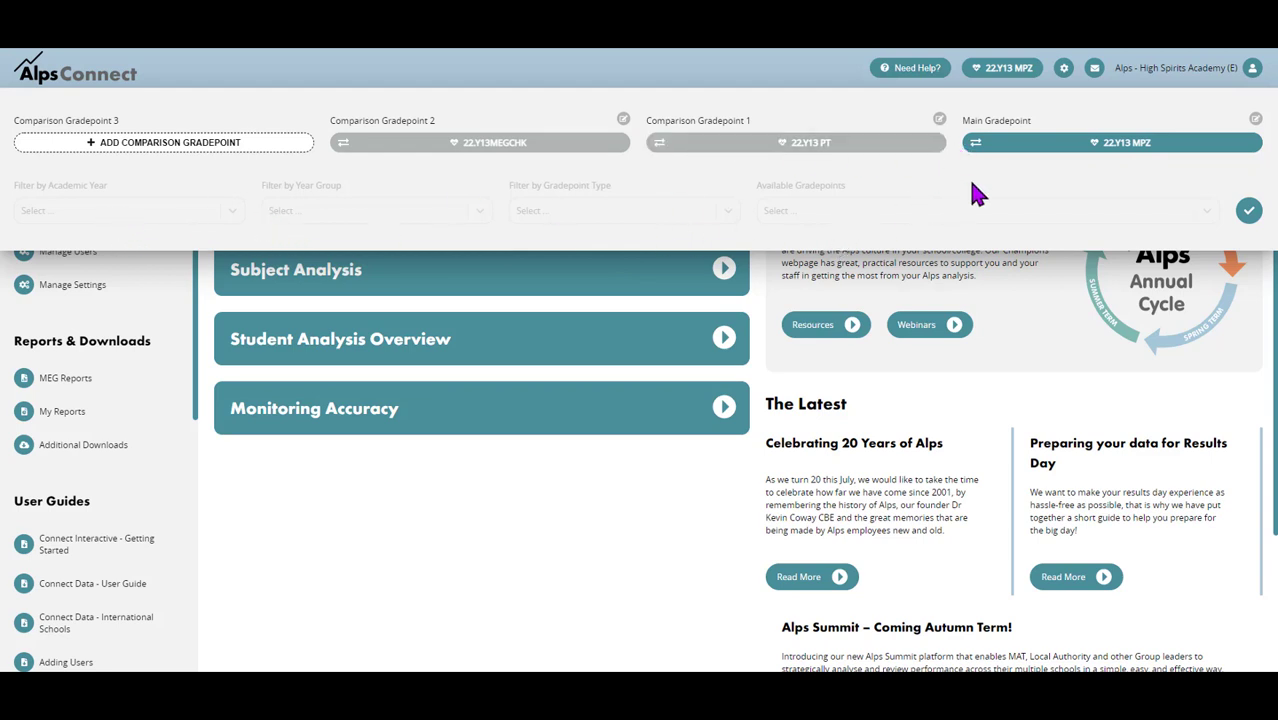
Activate the Main Gradepoint bar so the year, year group, type and gradepoint filters become usable
click(1070, 146)
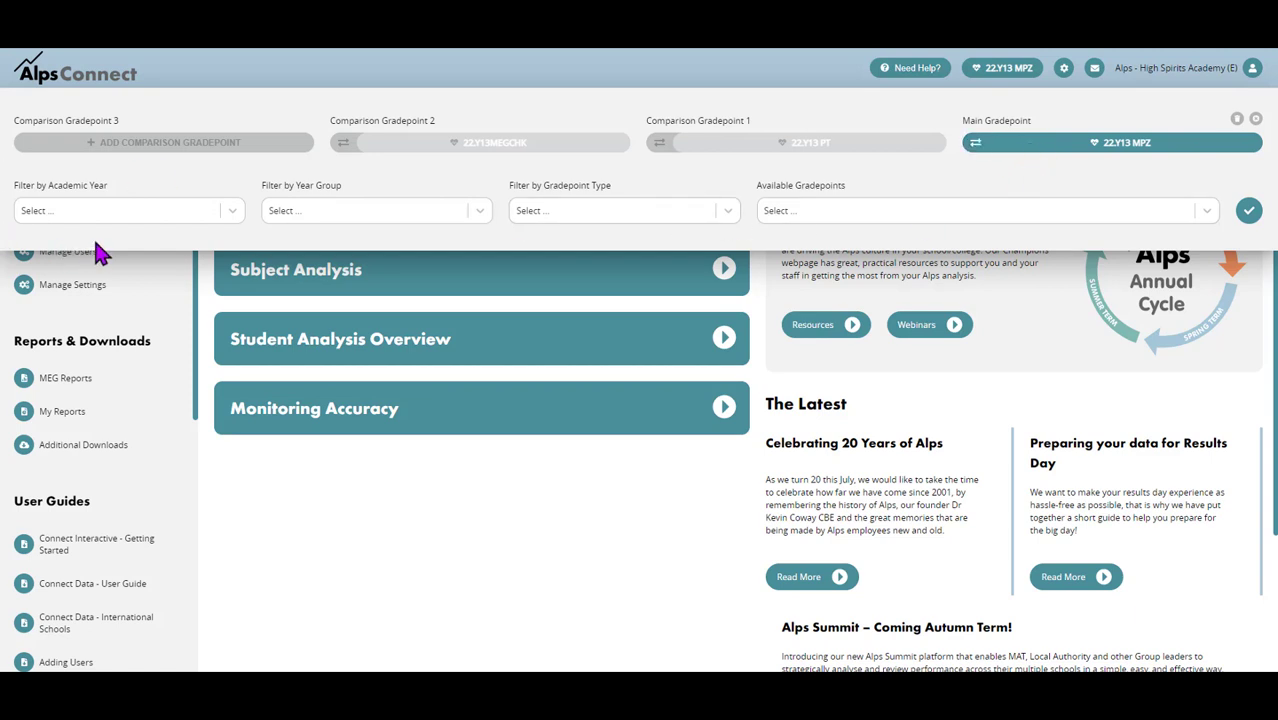
click(198, 208)
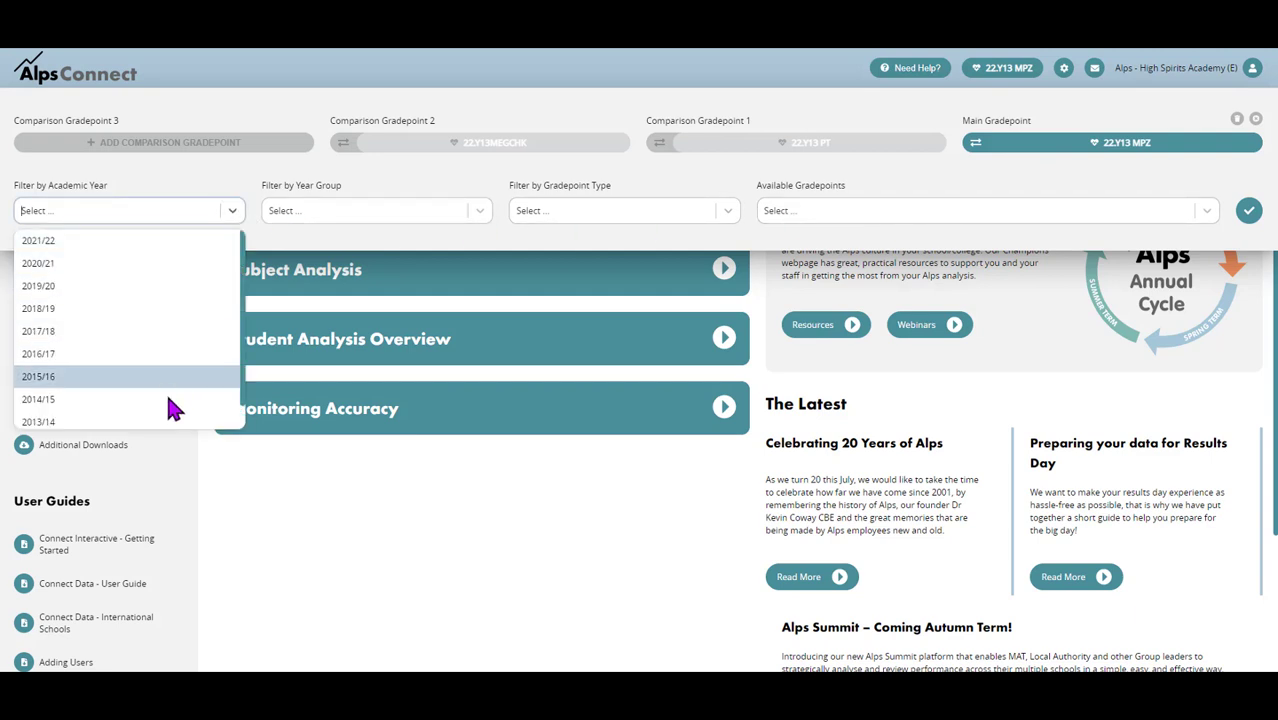
click(945, 192)
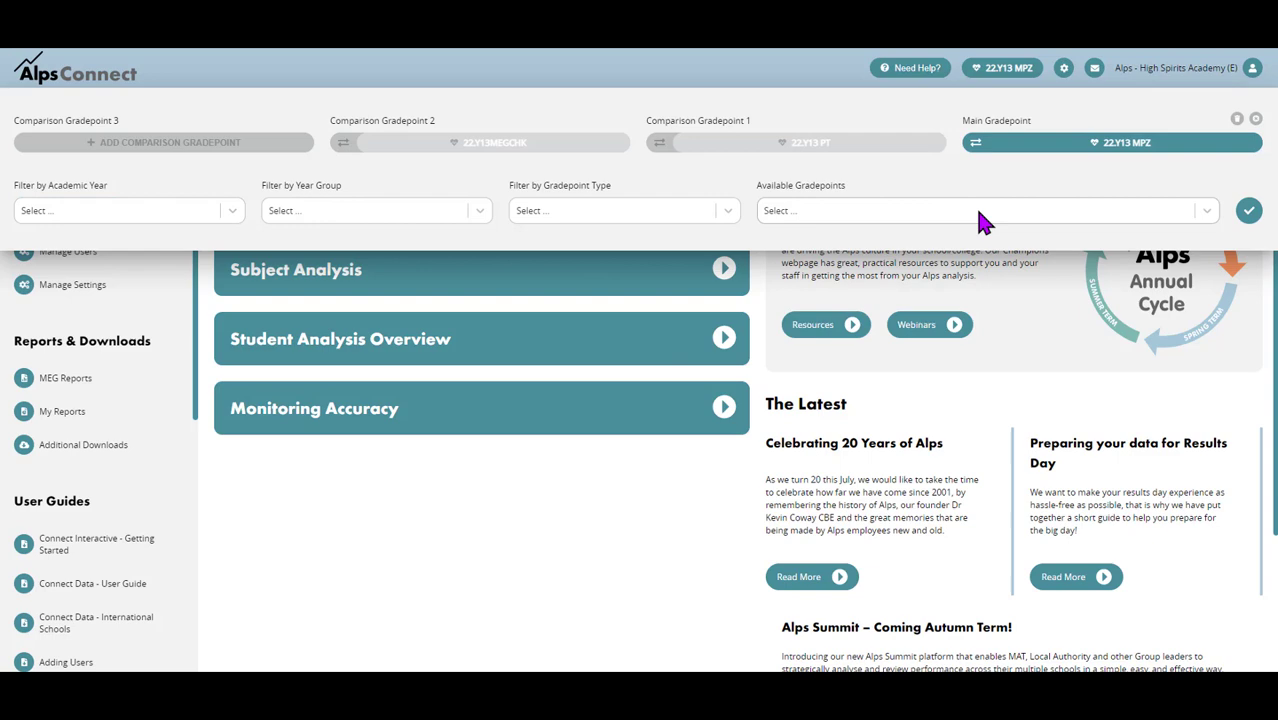
click(978, 212)
scroll(985, 305, down, 10)
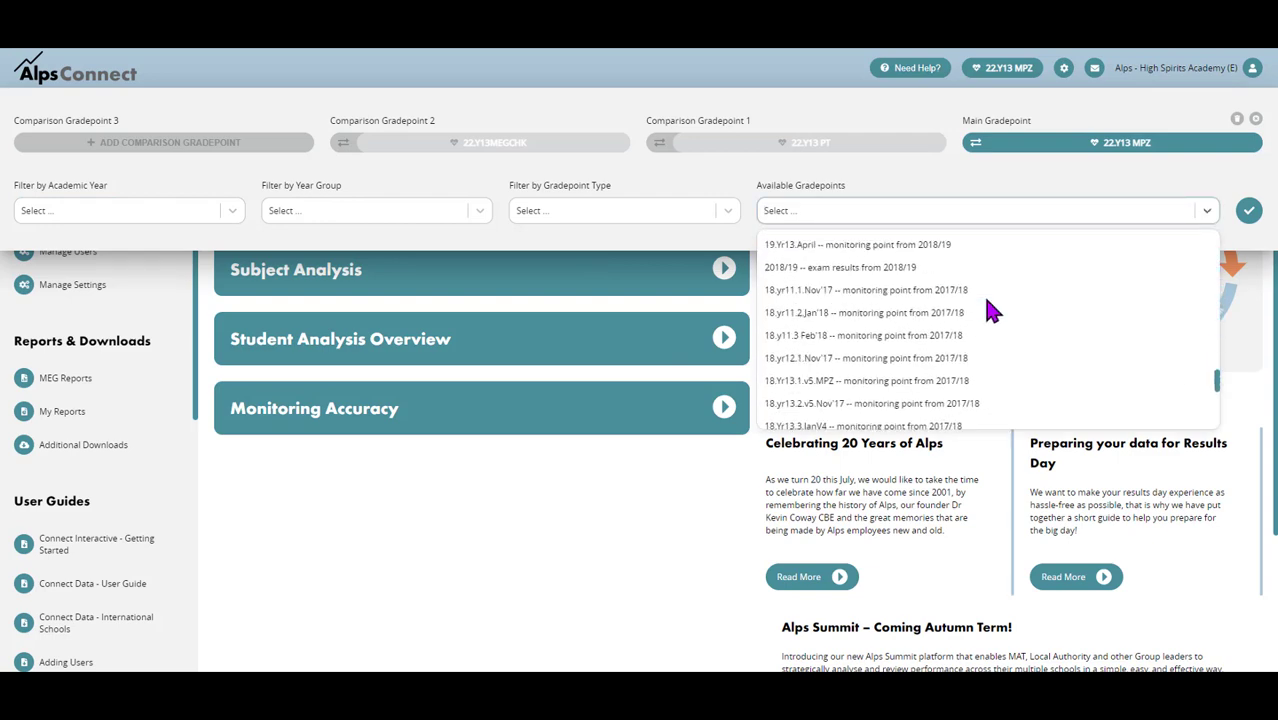
scroll(982, 300, up, 10)
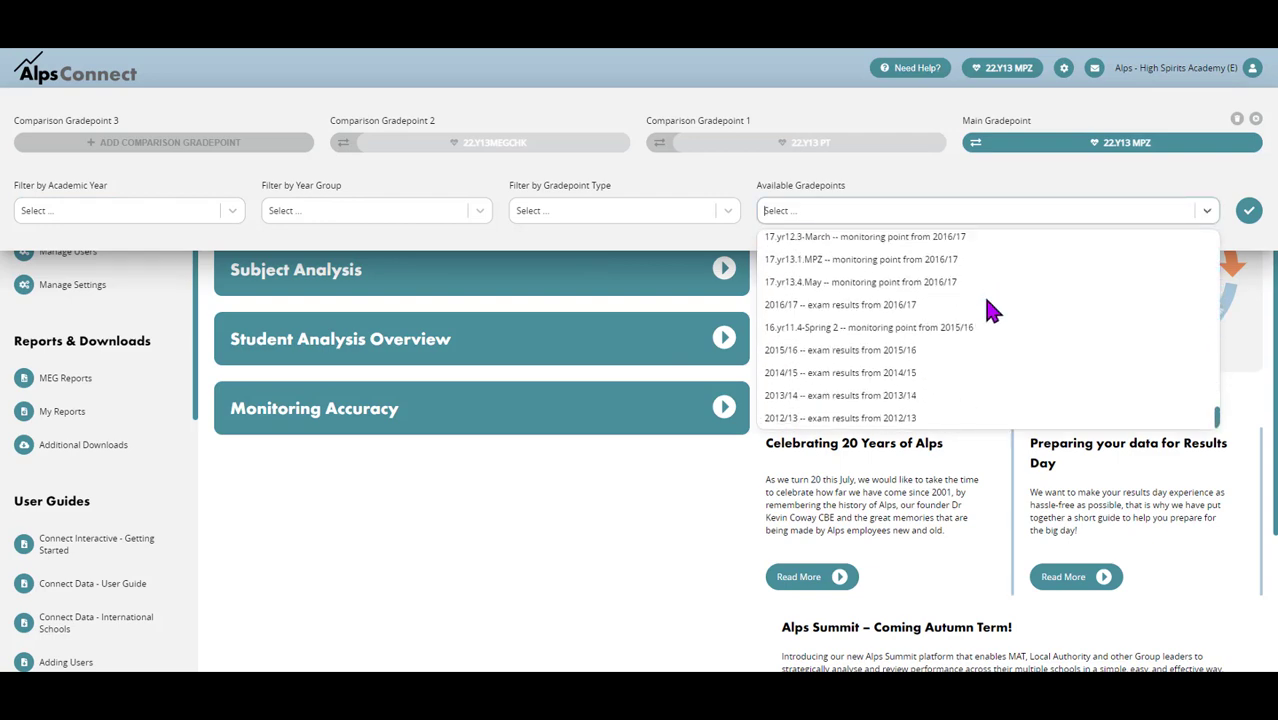
click(960, 192)
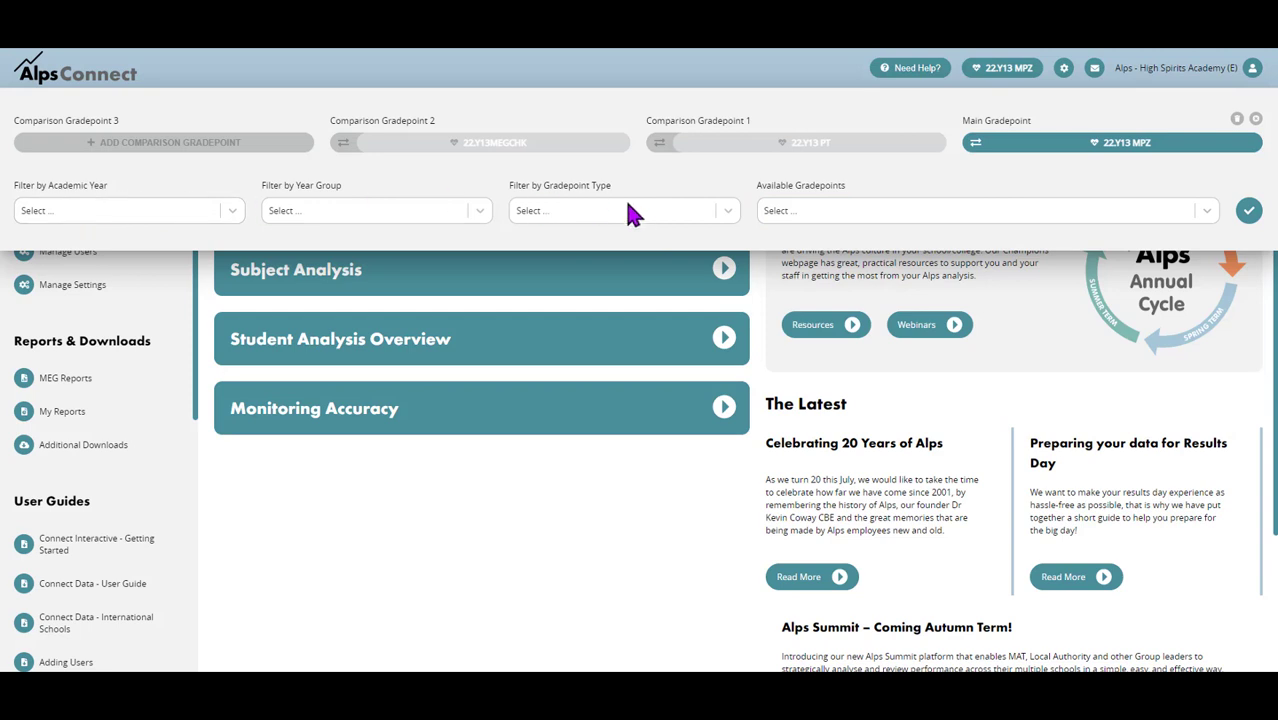
click(124, 210)
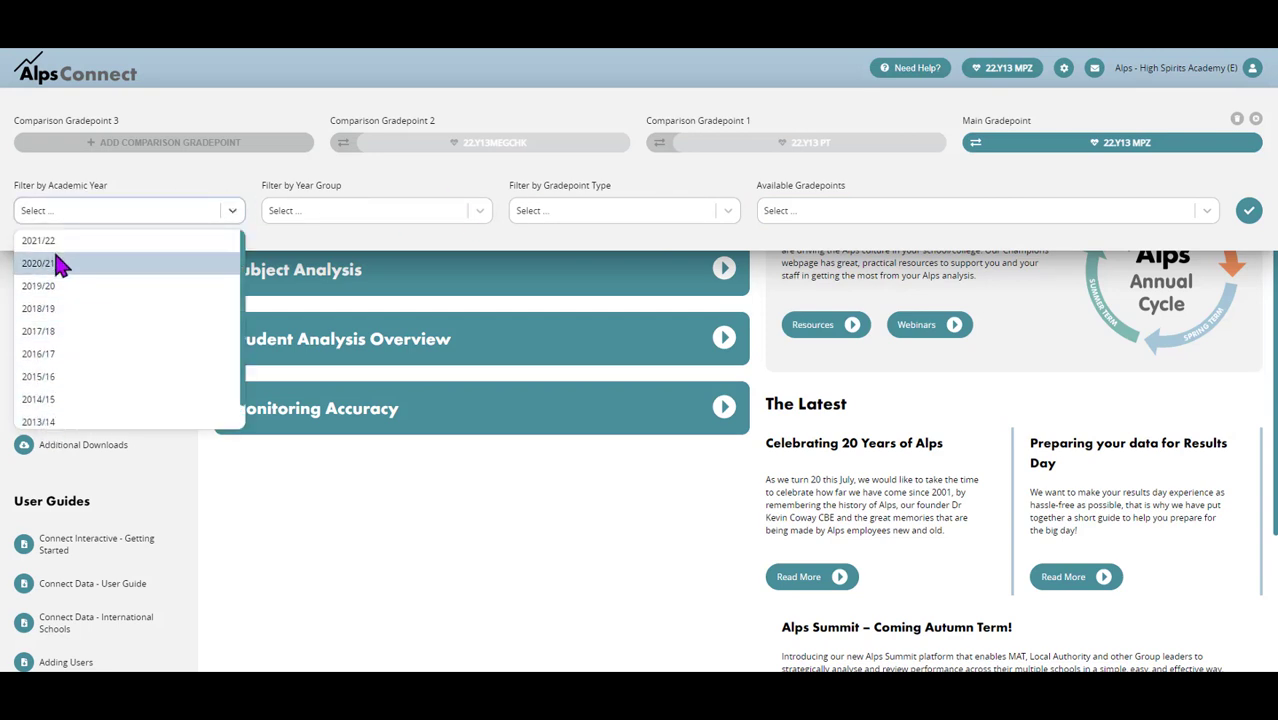
click(456, 204)
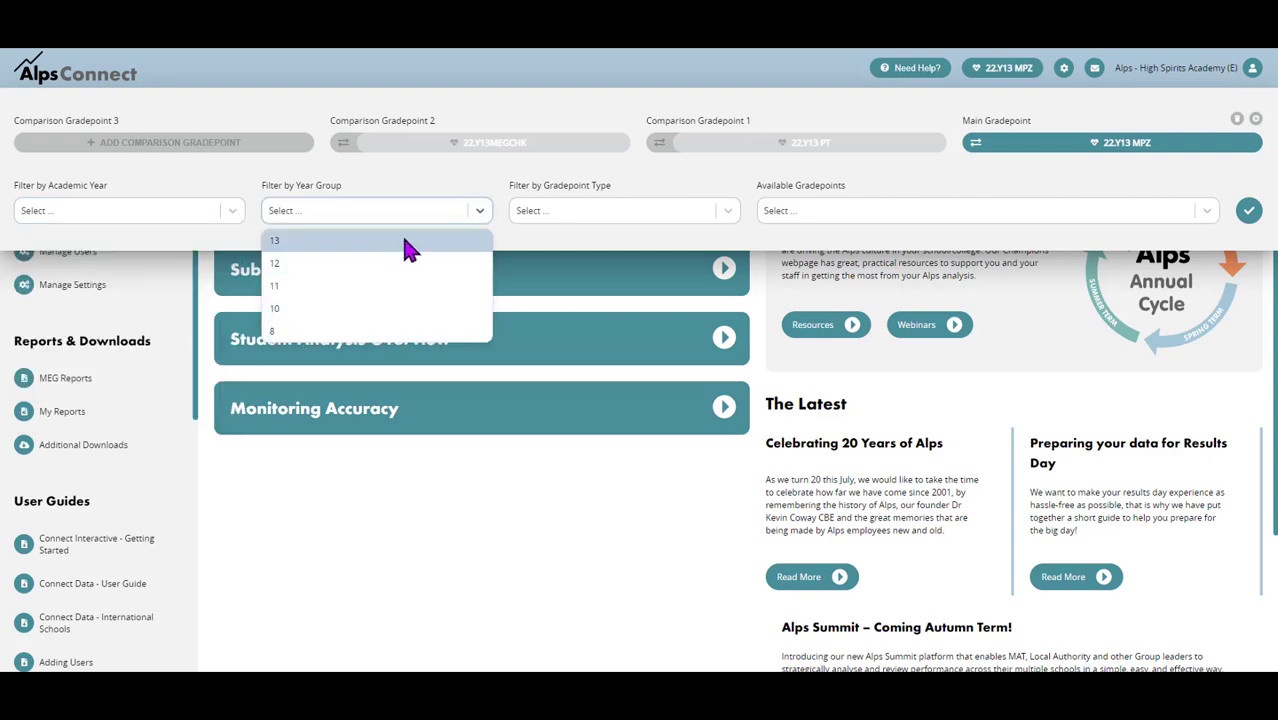
click(577, 211)
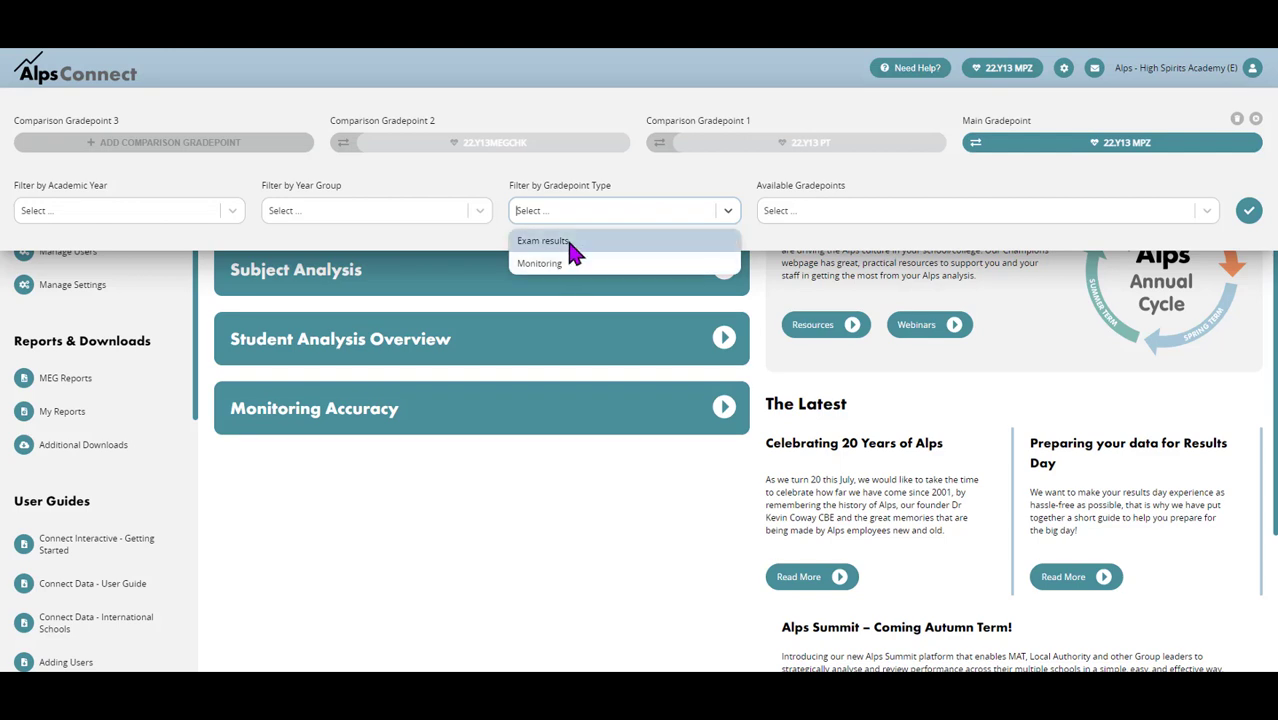
click(568, 242)
click(770, 212)
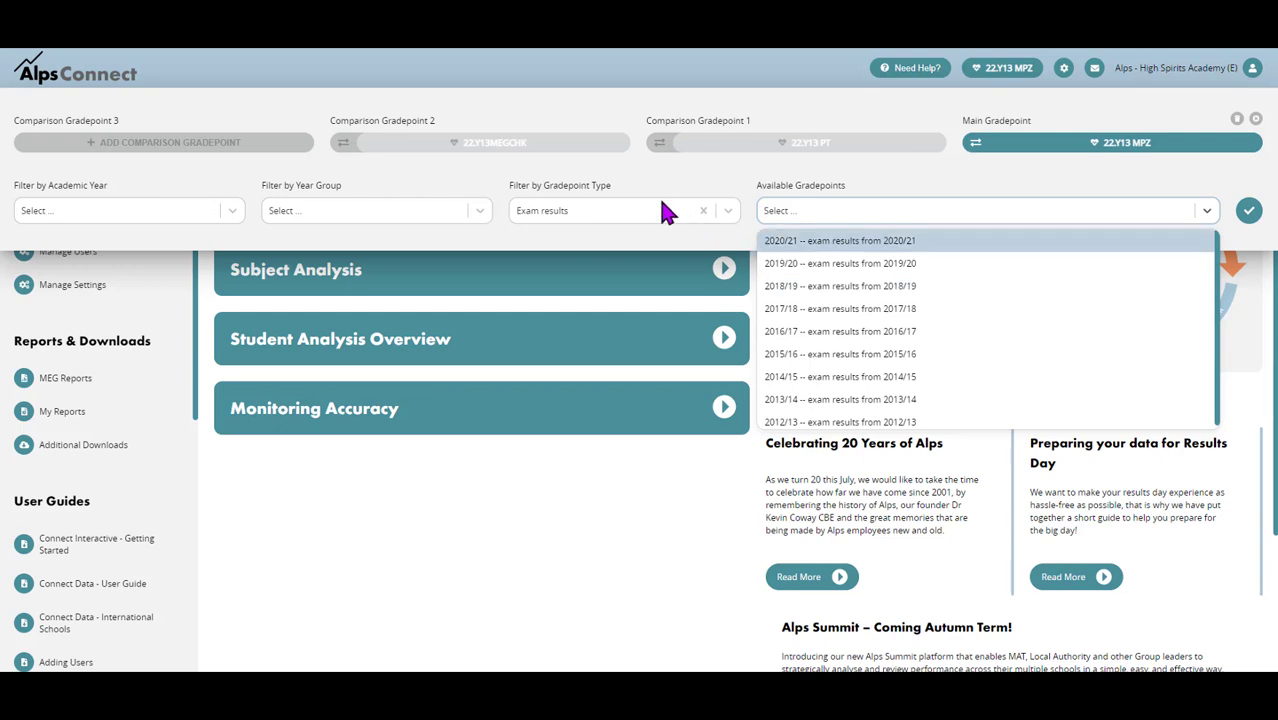
click(704, 210)
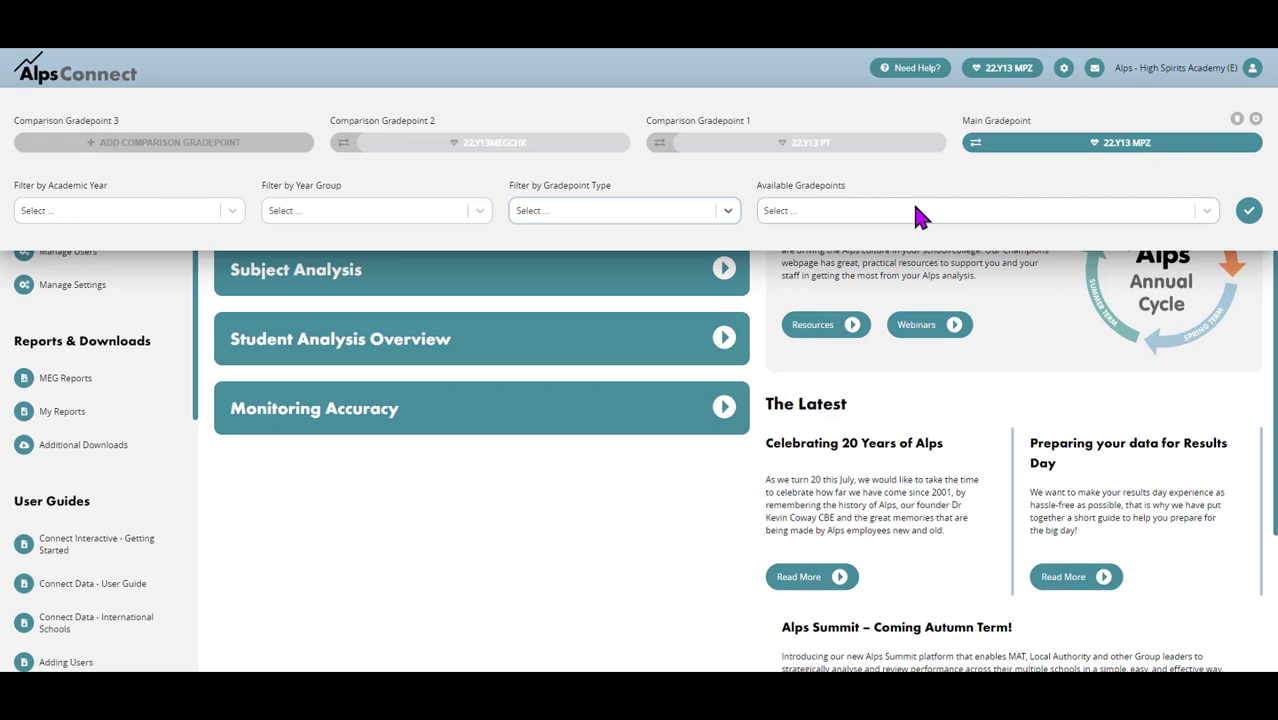
Filter to year group 11 and academic year 2020/21, then make 21.11 ProTAG the main gradepoint
click(400, 212)
click(390, 276)
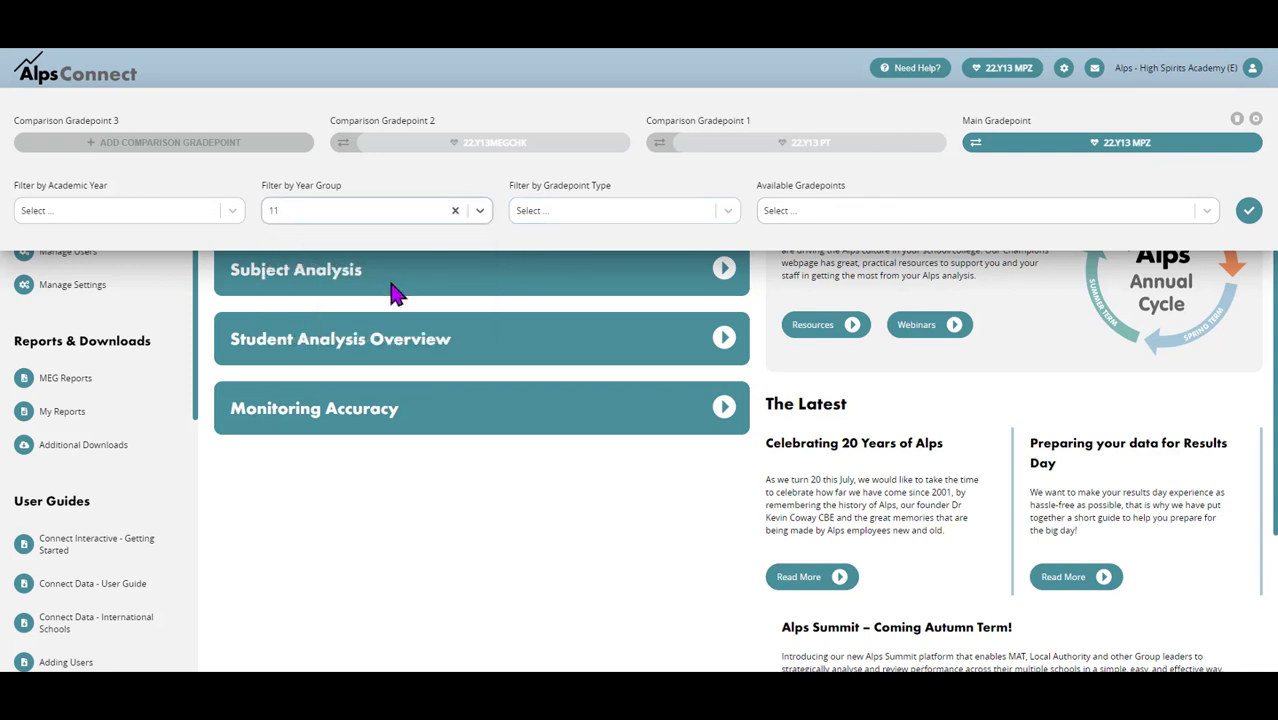
click(203, 213)
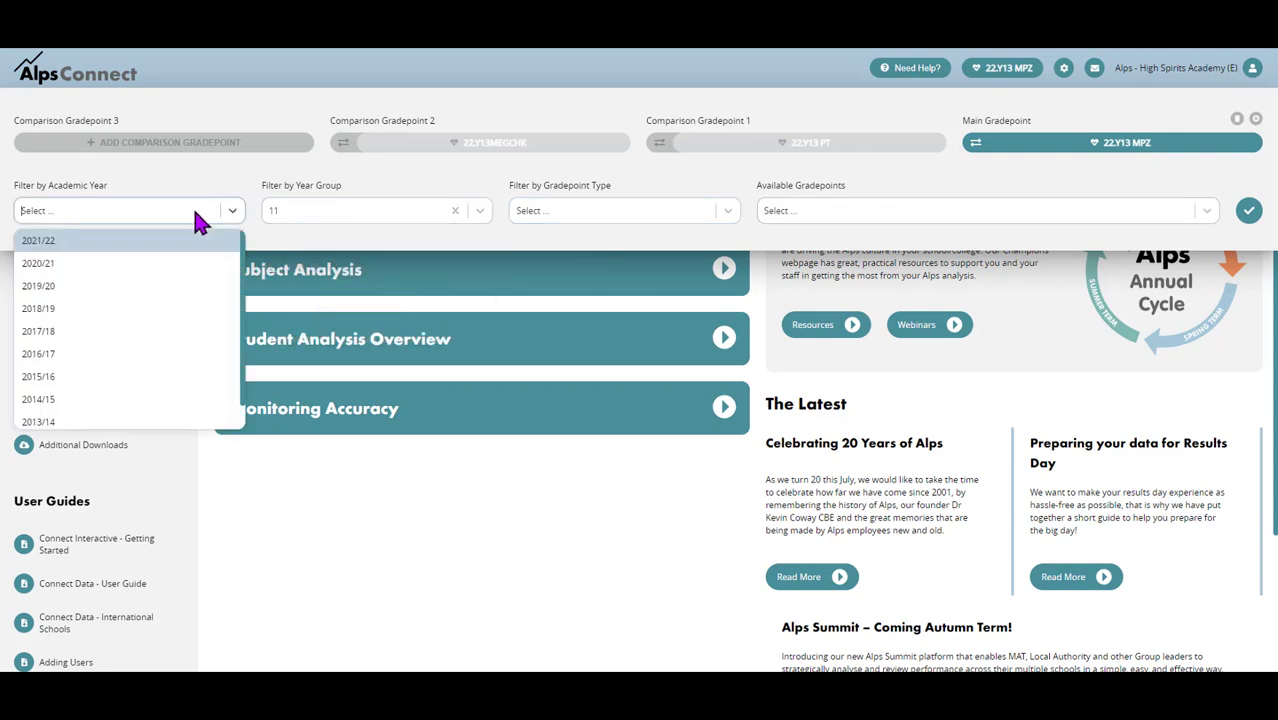
click(30, 262)
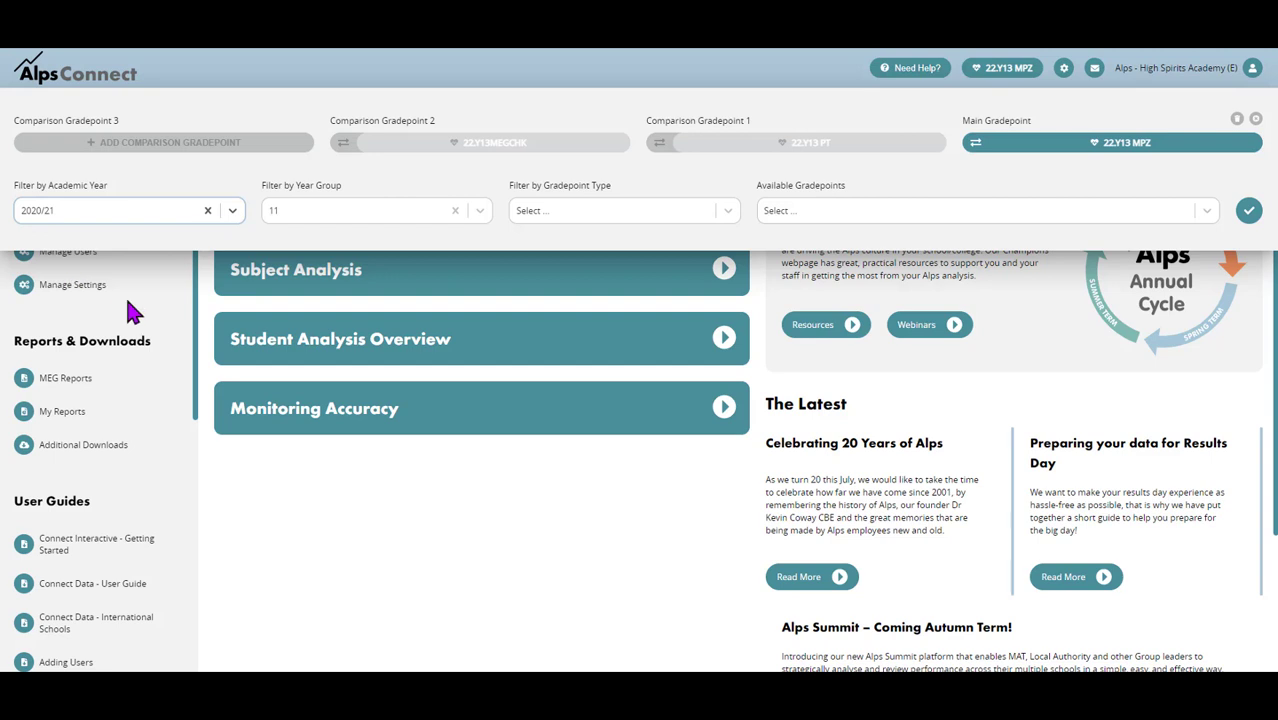
click(912, 212)
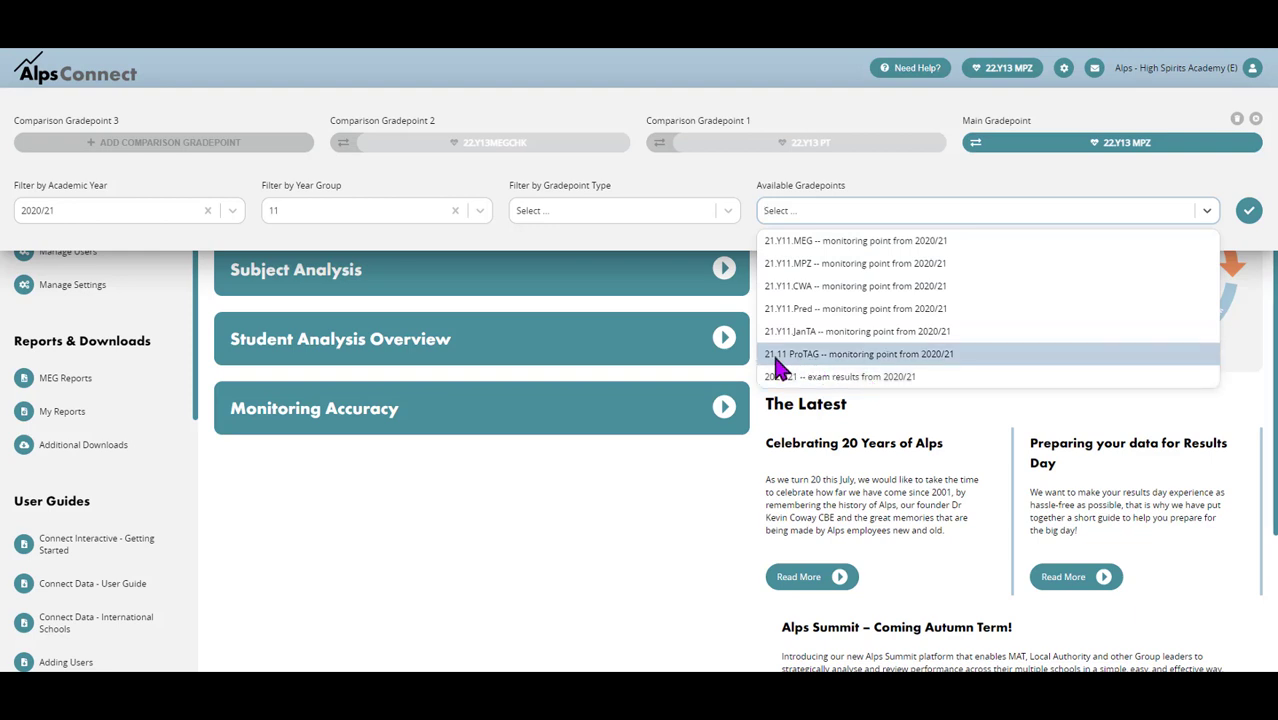
click(833, 354)
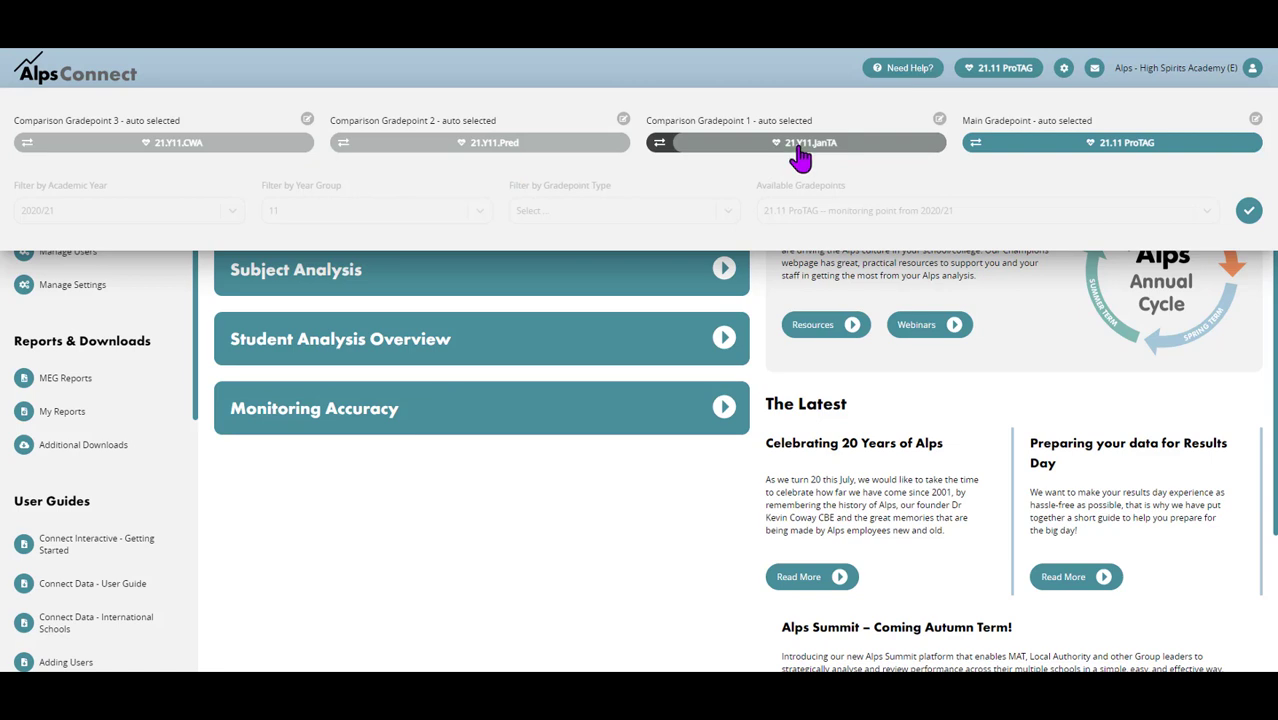
Remove 21.Y11.CWA from comparison slot 3 and start adding a new comparison there
click(251, 148)
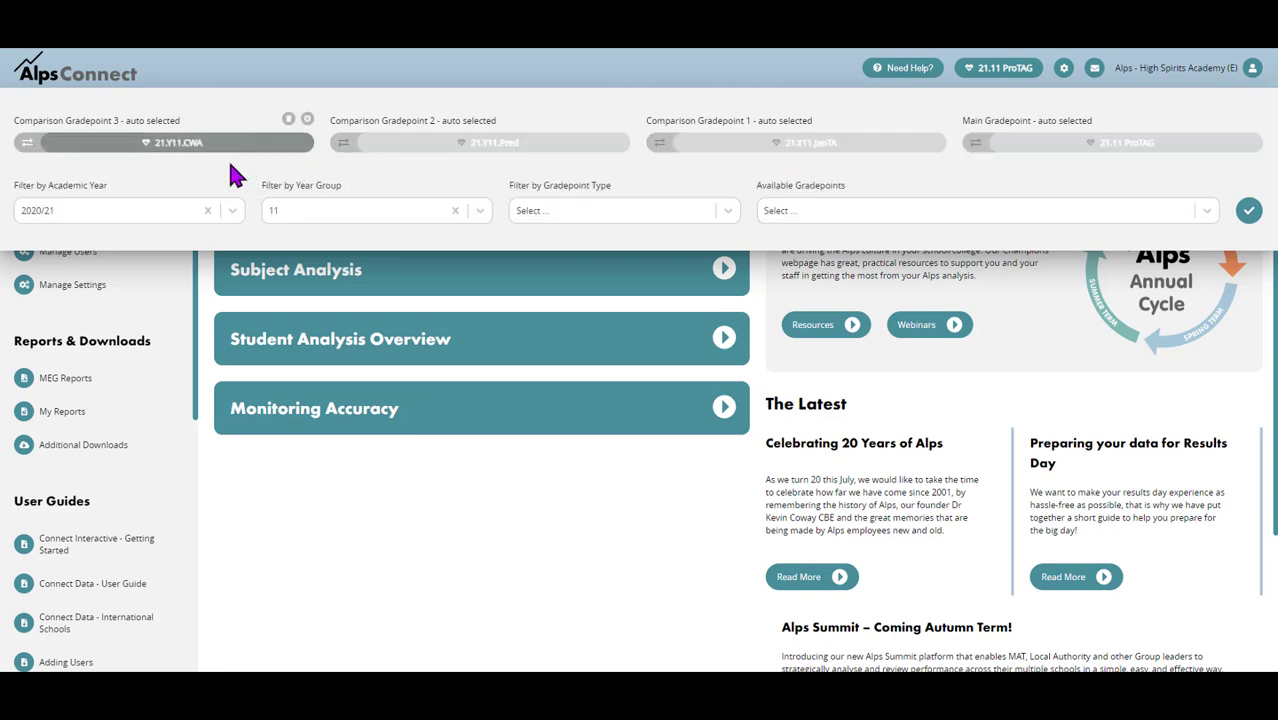
click(289, 120)
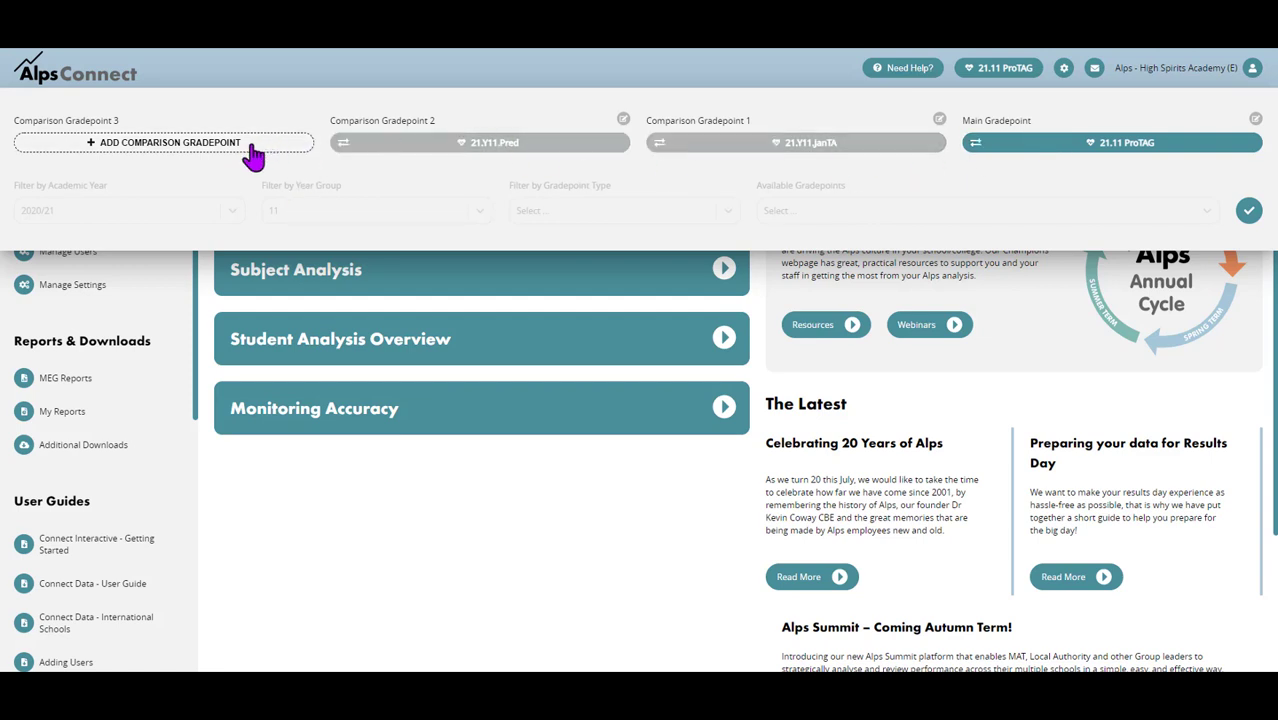
click(174, 146)
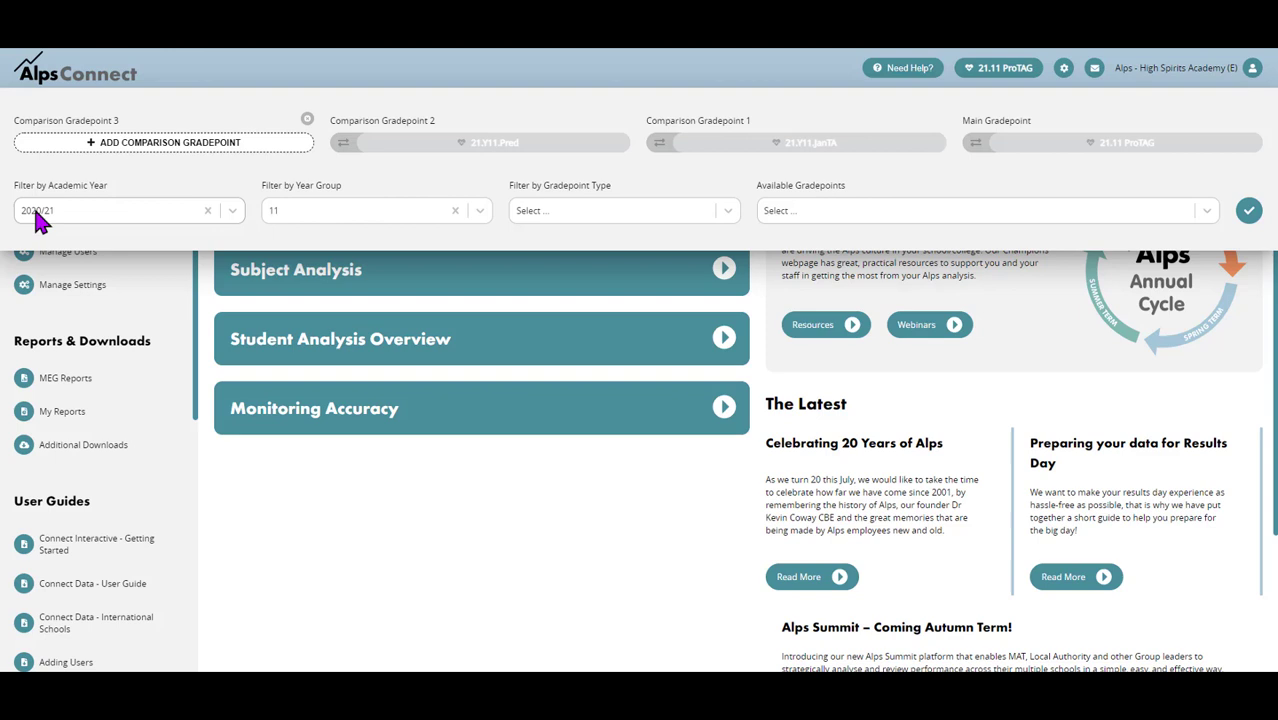
Clear the 2020/21 year filter, filter to Exam results, and choose 2019/20 as the third comparison
click(229, 212)
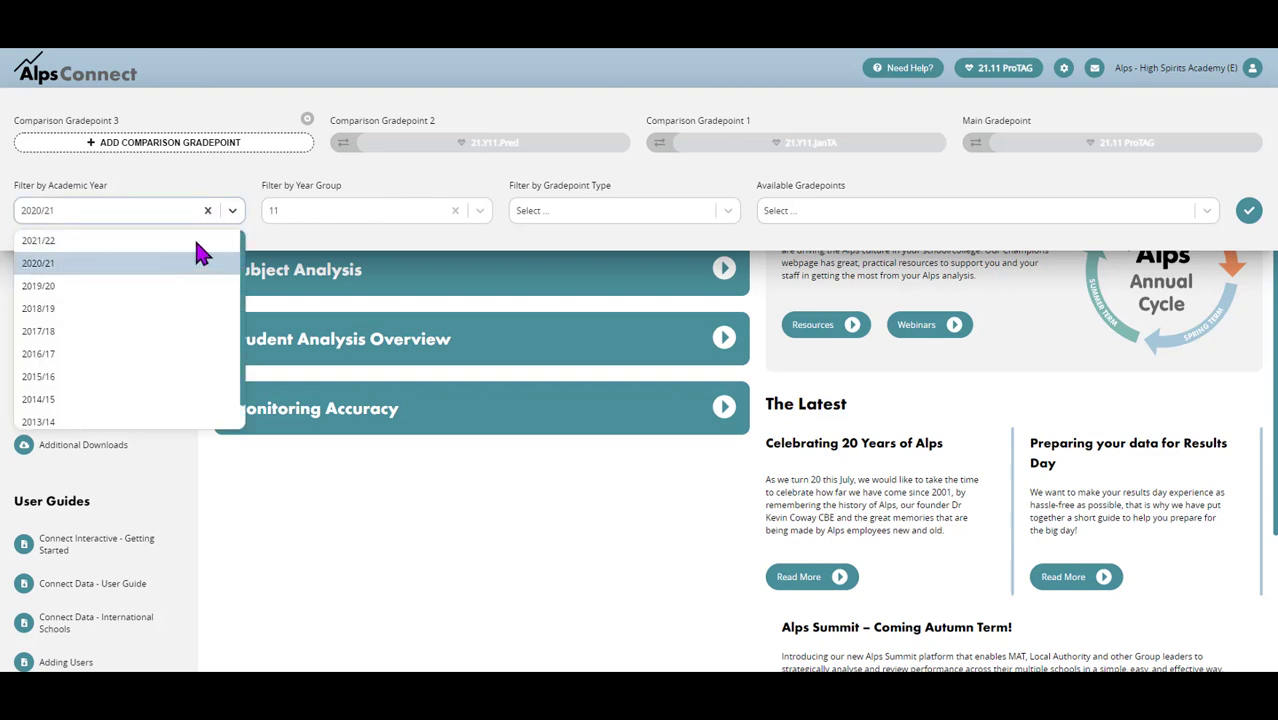
click(208, 213)
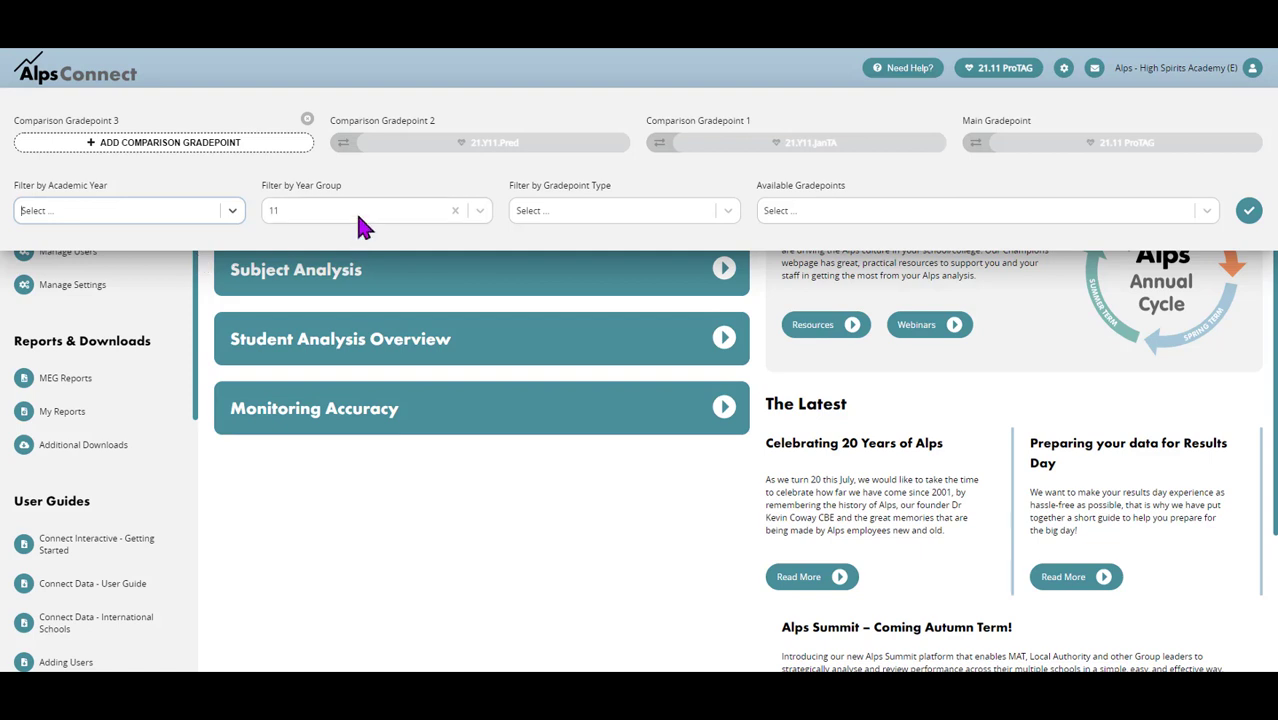
click(730, 222)
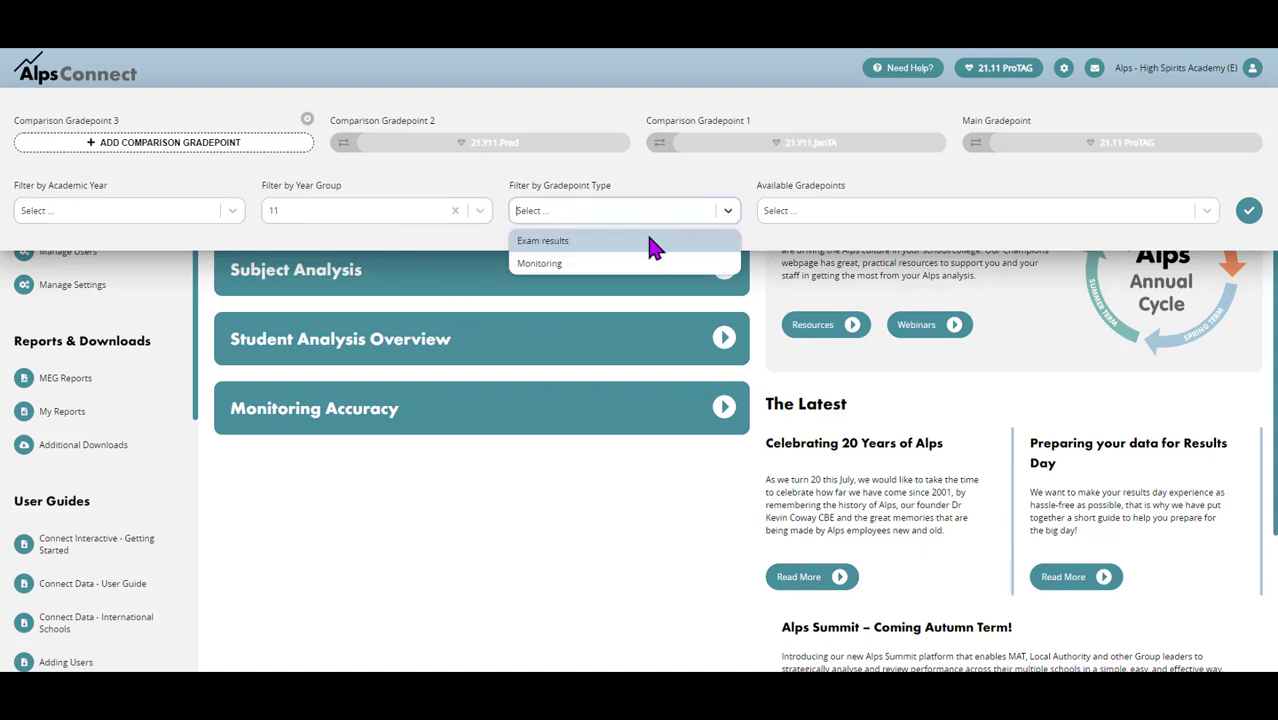
click(650, 240)
click(818, 214)
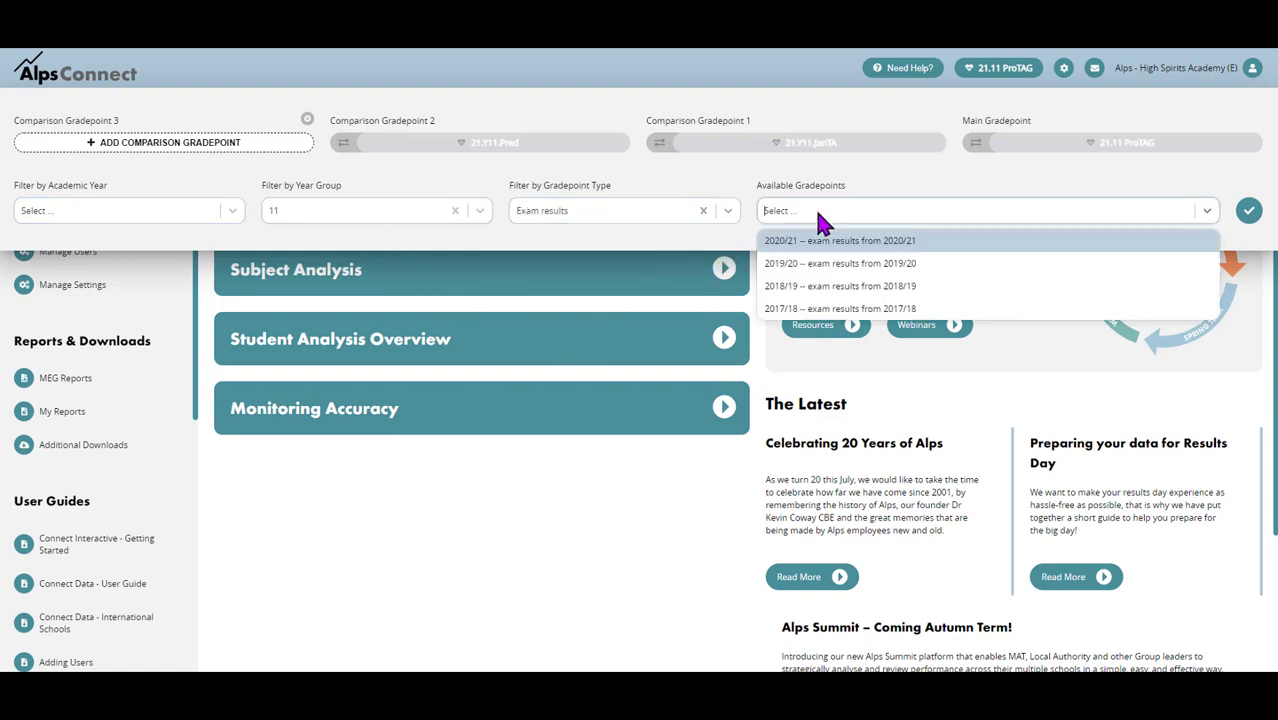
click(779, 265)
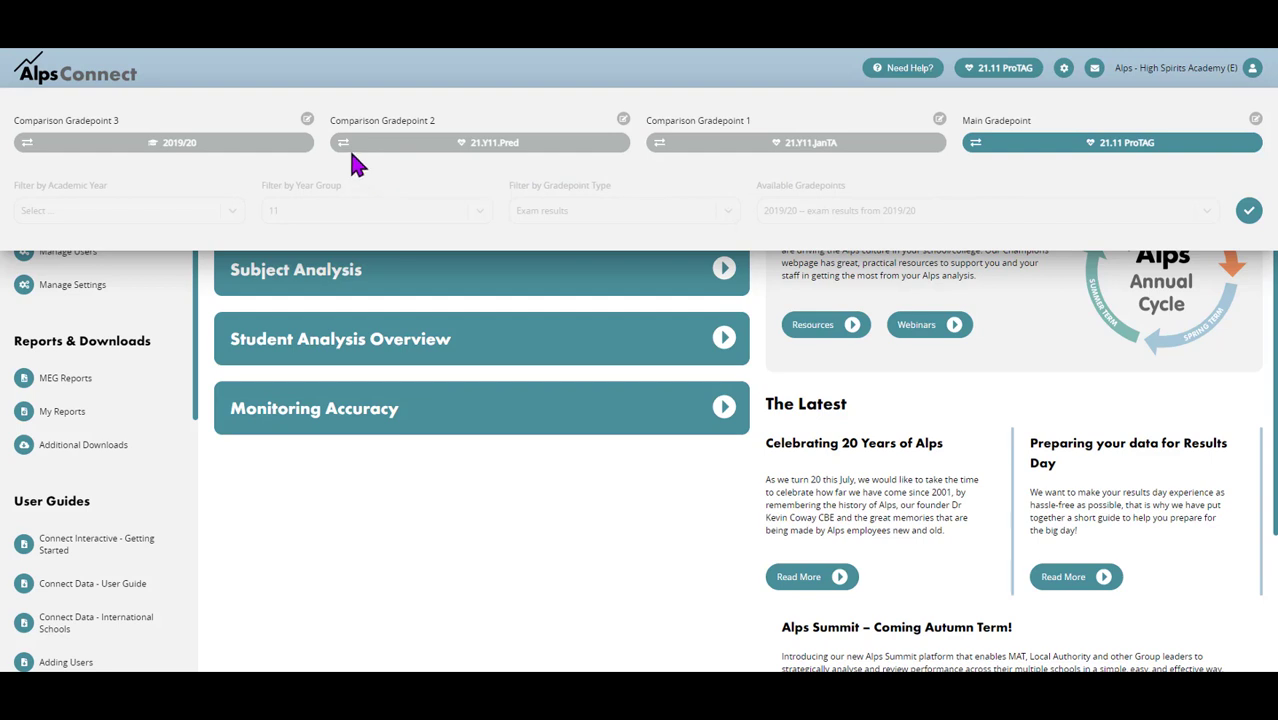
Try swapping the Pred and JanTA comparisons, then open main gradepoint 21.11 ProTAG for changing
mouse_move(343, 142)
mouse_down()
mouse_move(650, 135)
mouse_move(360, 142)
mouse_up()
click(1093, 150)
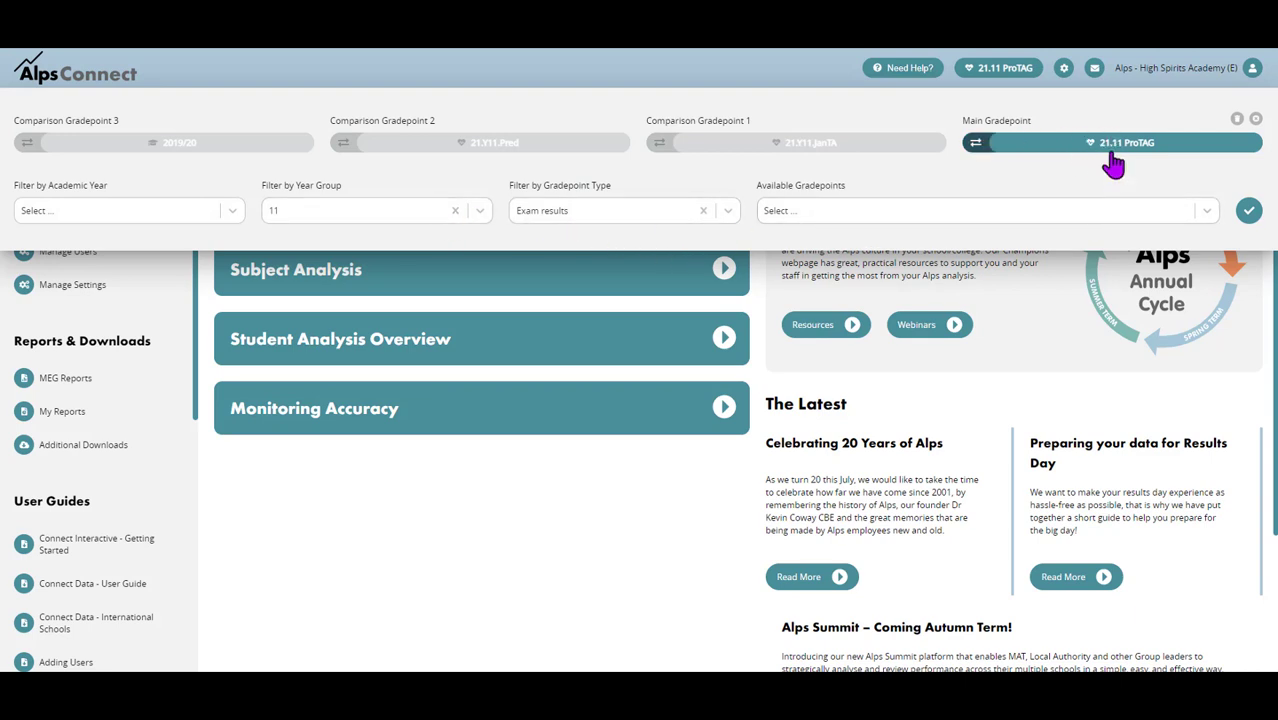
Make 2020/21 exam results the main gradepoint and remove the 2018/19 and 2017/18 comparisons
click(1130, 210)
click(820, 244)
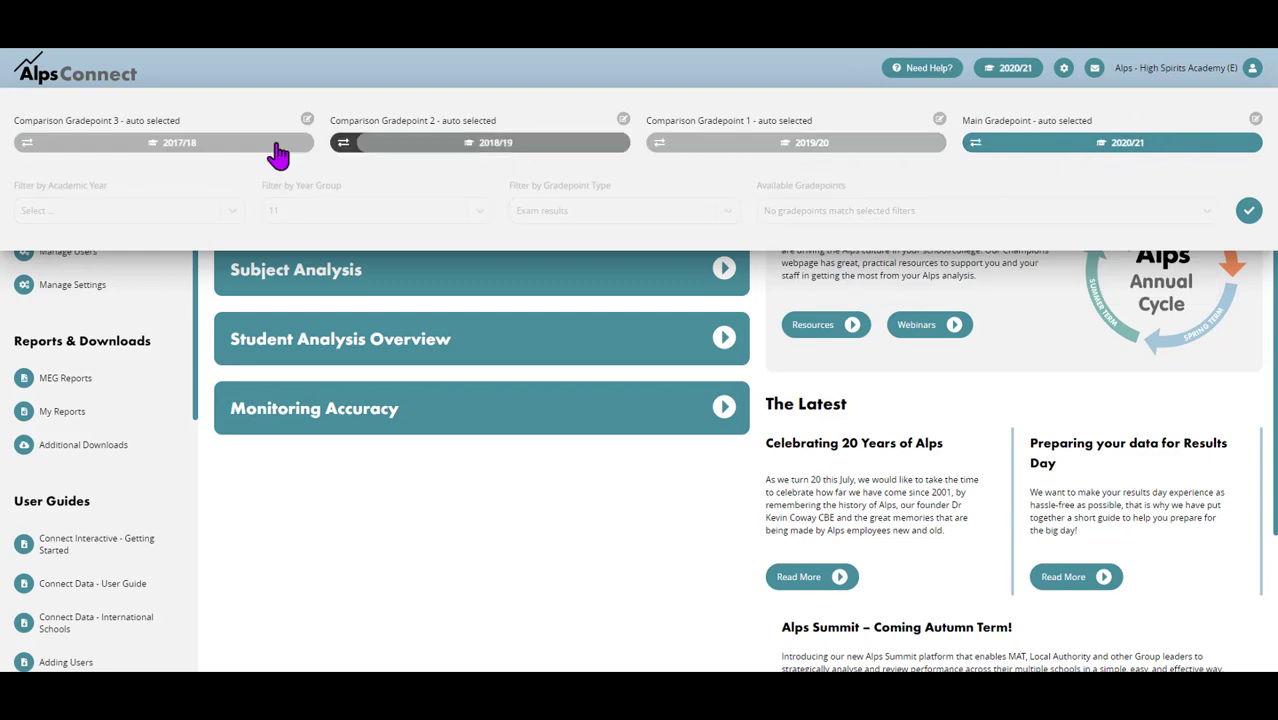
click(530, 148)
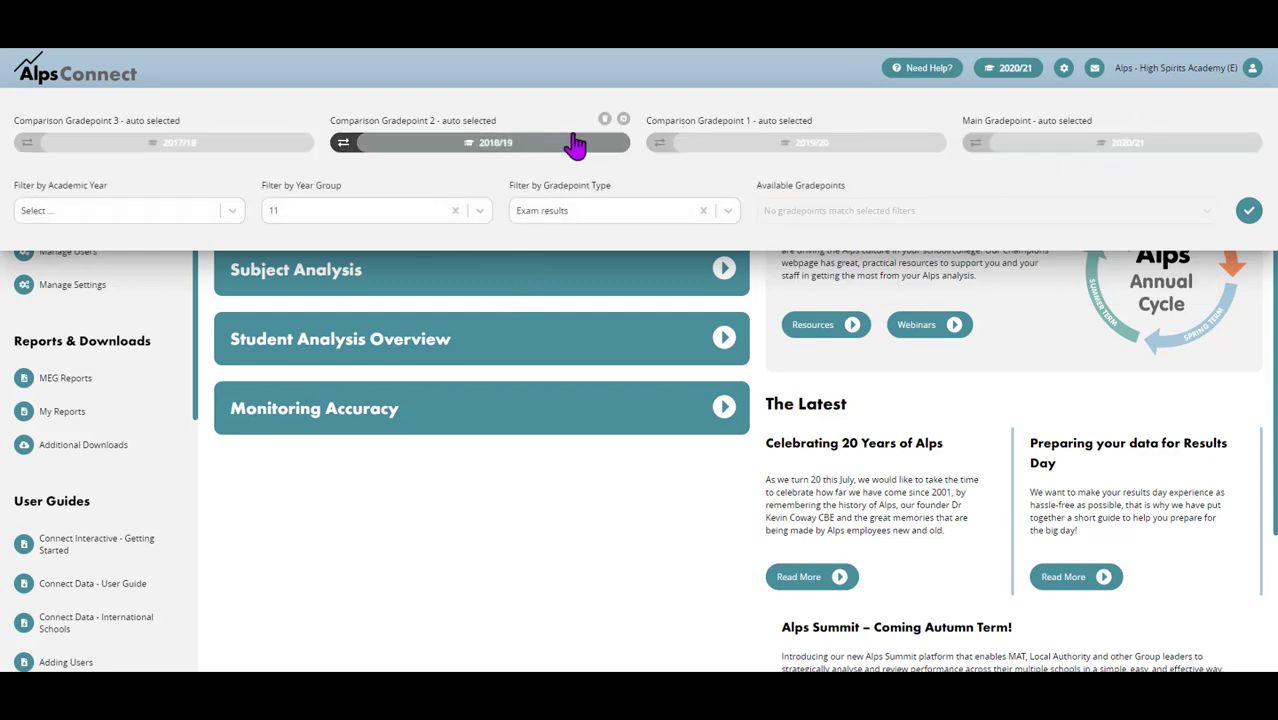
click(603, 120)
click(507, 148)
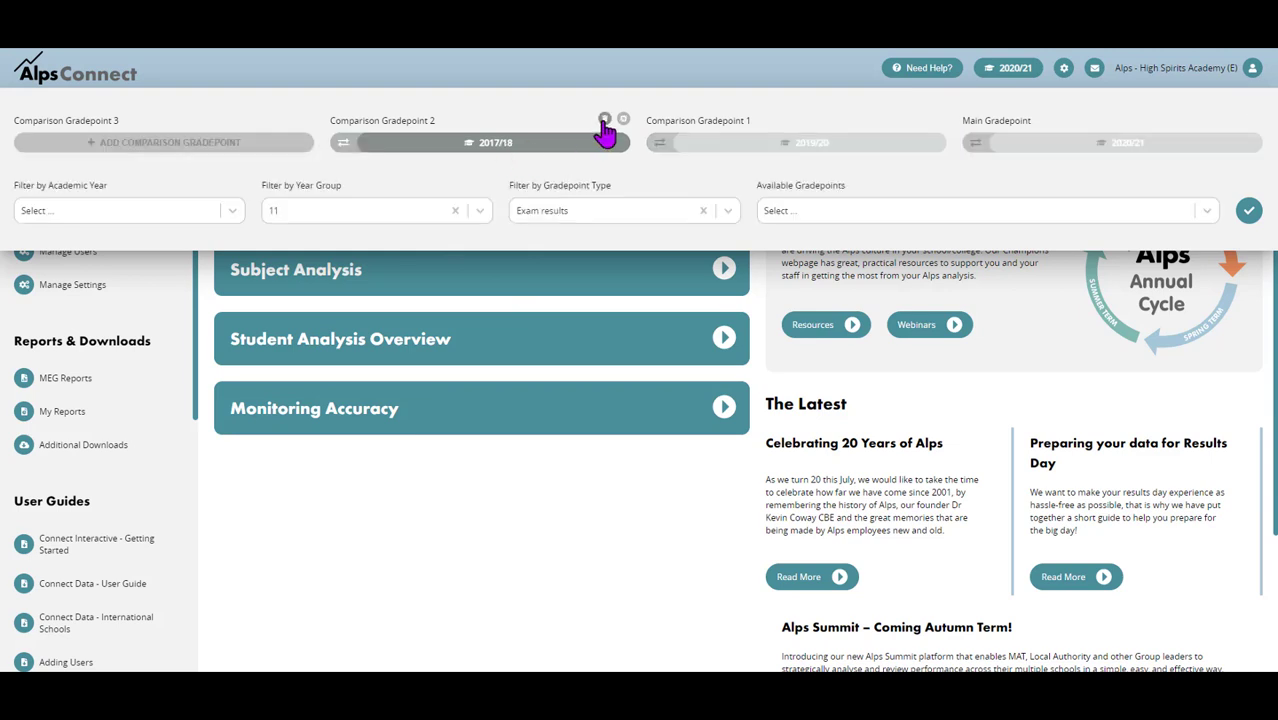
click(604, 120)
Switch the type filter from Exam results to Monitoring and pick 22.Y11 MPZ as the second comparison
click(915, 211)
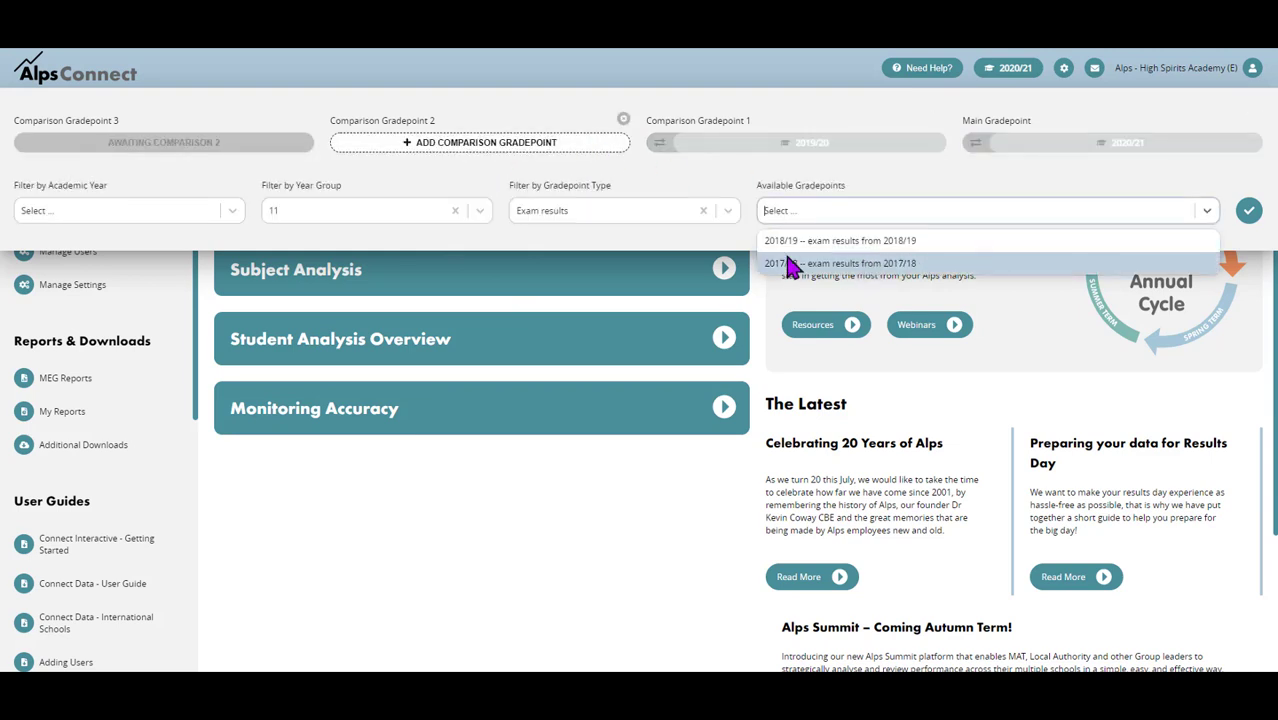
click(632, 215)
click(701, 210)
click(601, 207)
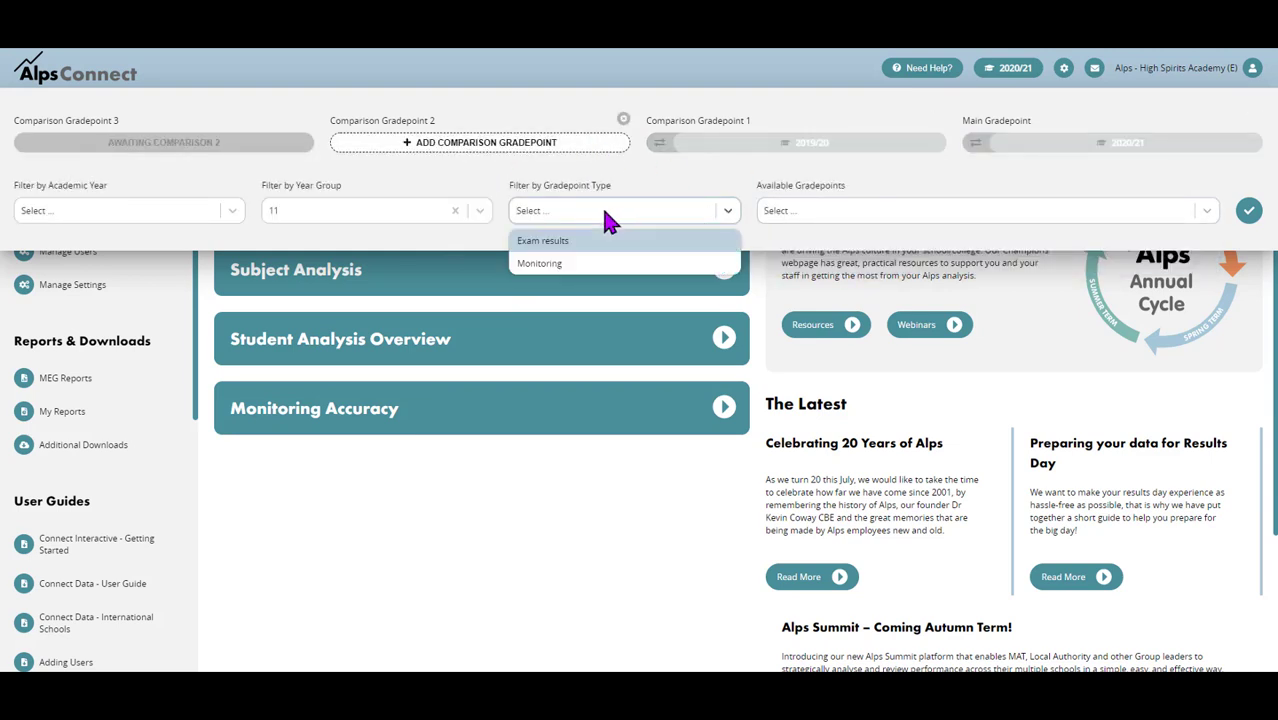
click(617, 265)
click(845, 210)
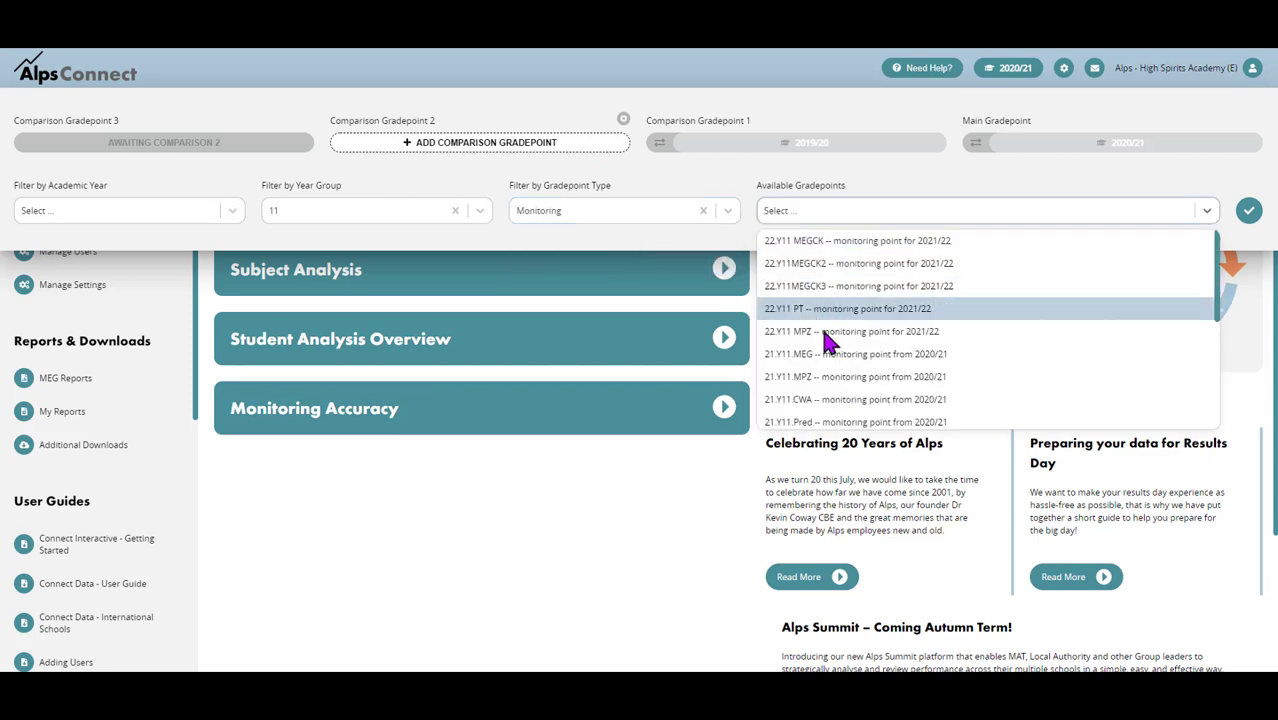
click(860, 331)
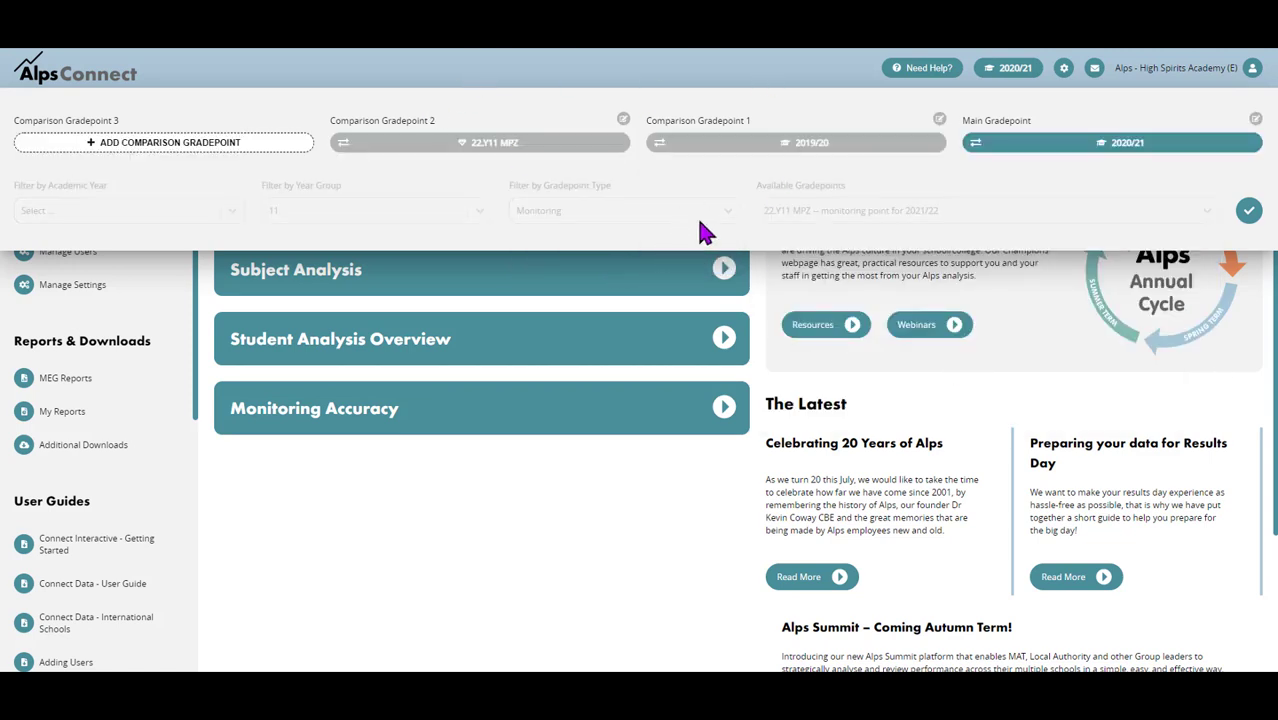